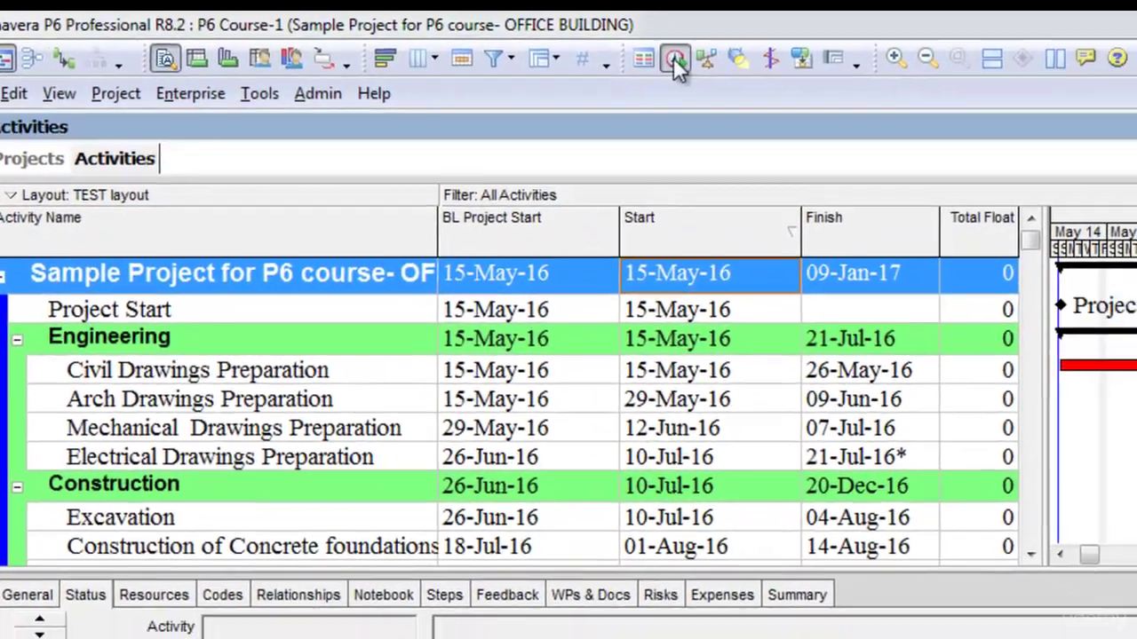
Check that progressed activities are set to Retained Logic in the Schedule Options, then close them.
click(707, 77)
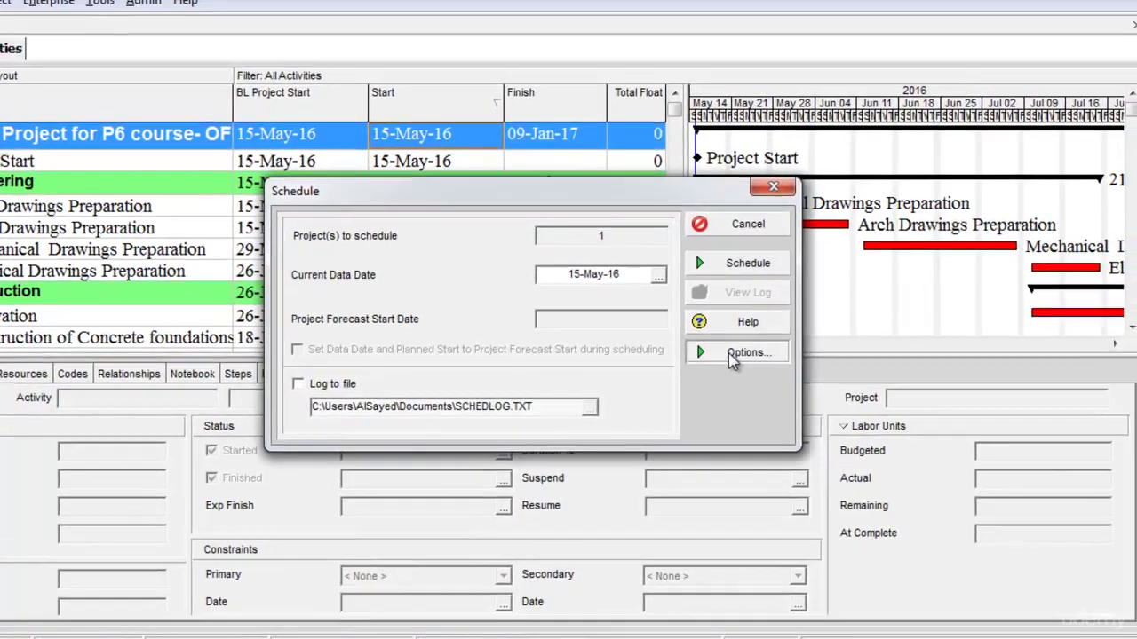
click(730, 355)
drag(520, 41, 494, 25)
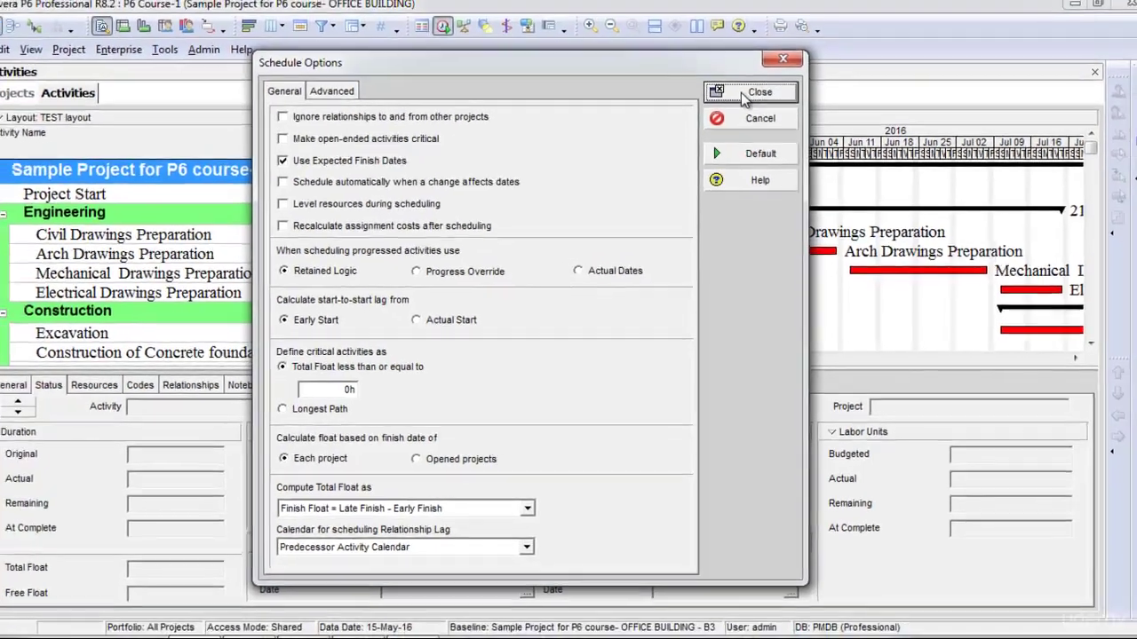
click(742, 71)
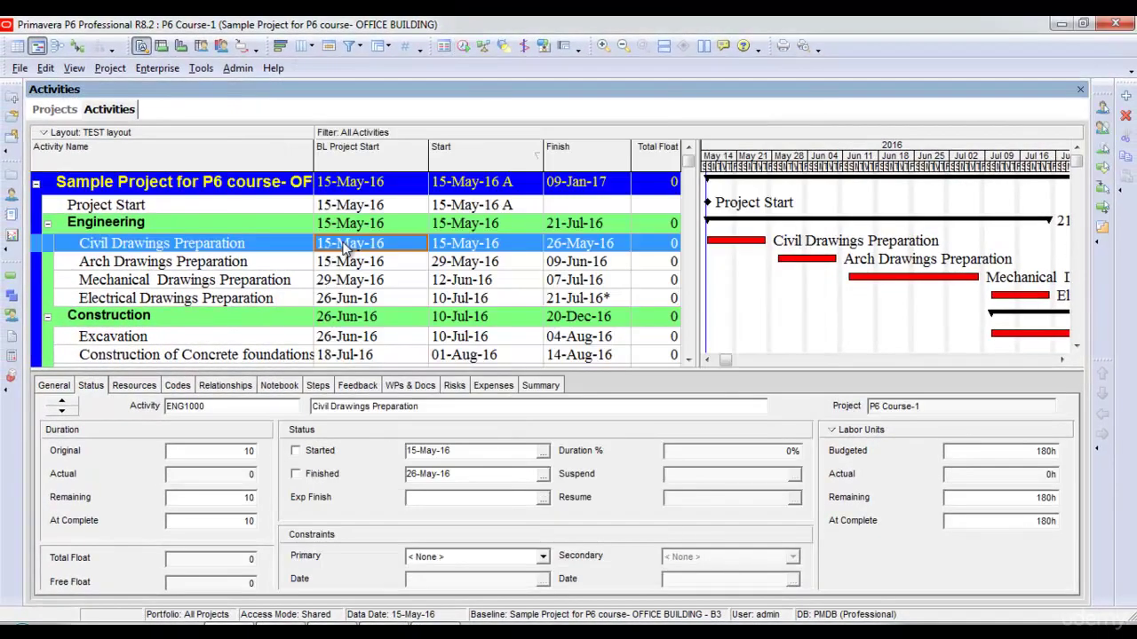
Show the Status details of Arch Drawings Preparation: 29-May-16 to 09-Jun-16, 10 days remaining.
click(799, 264)
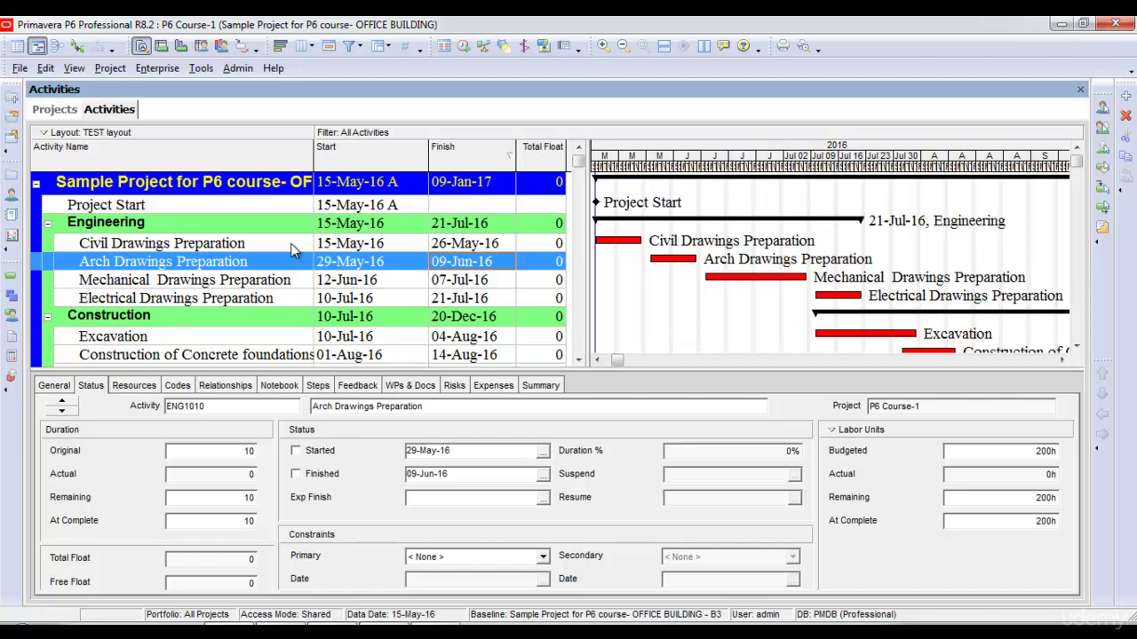
click(465, 247)
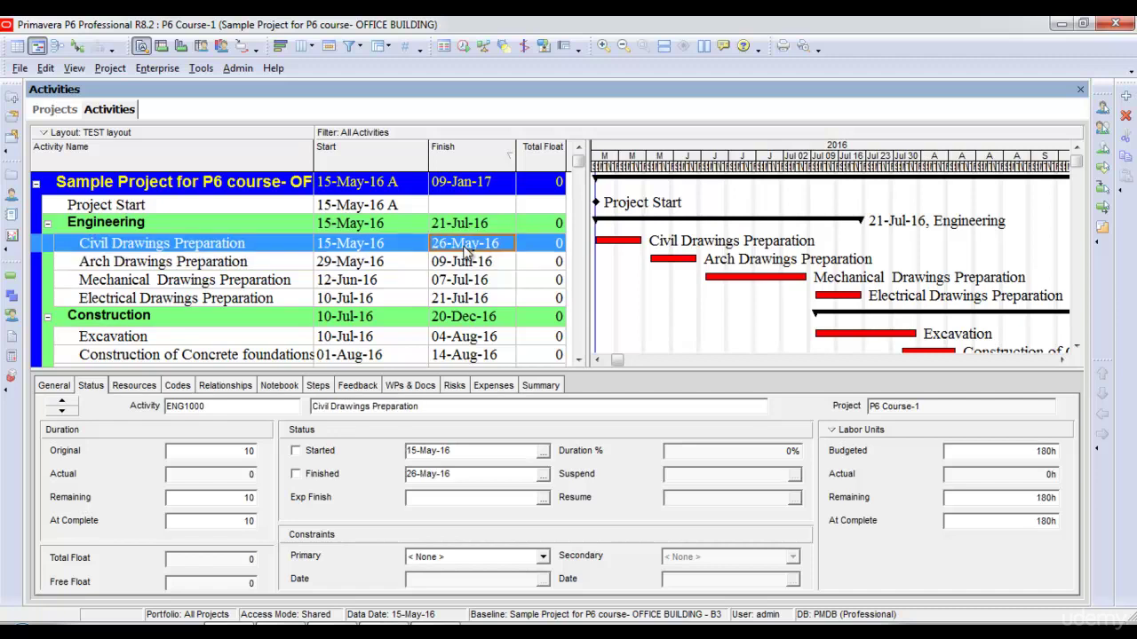
click(345, 267)
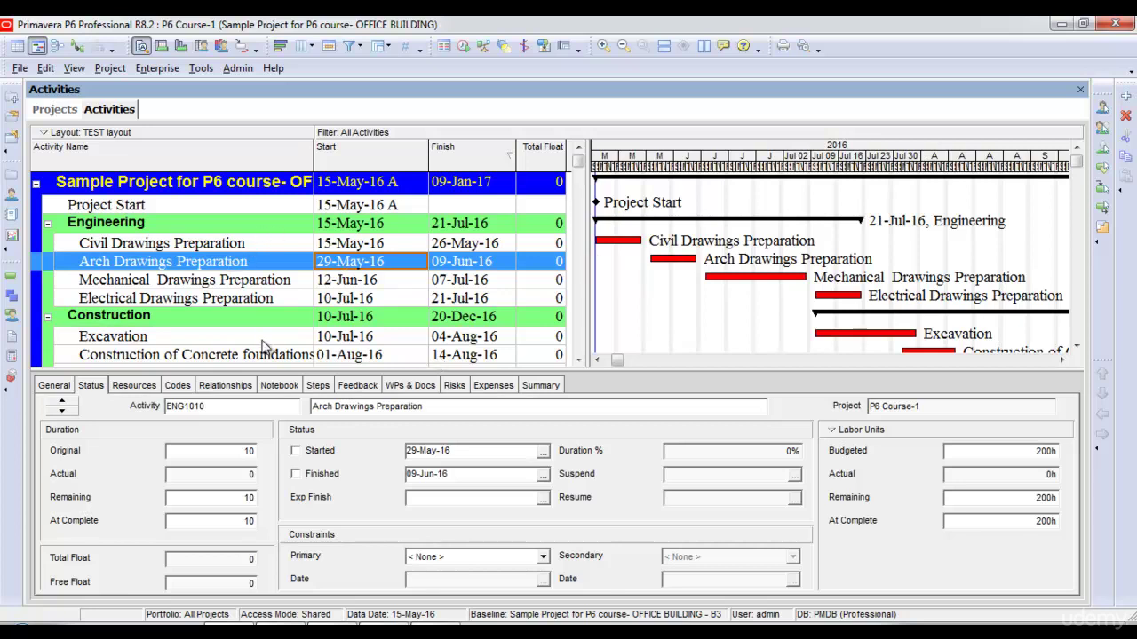
Mark Arch Drawings Preparation as started at 10% duration complete, leaving 9 days remaining.
click(298, 452)
click(689, 453)
key(BackSpace)
key(BackSpace)
text(10)
click(462, 46)
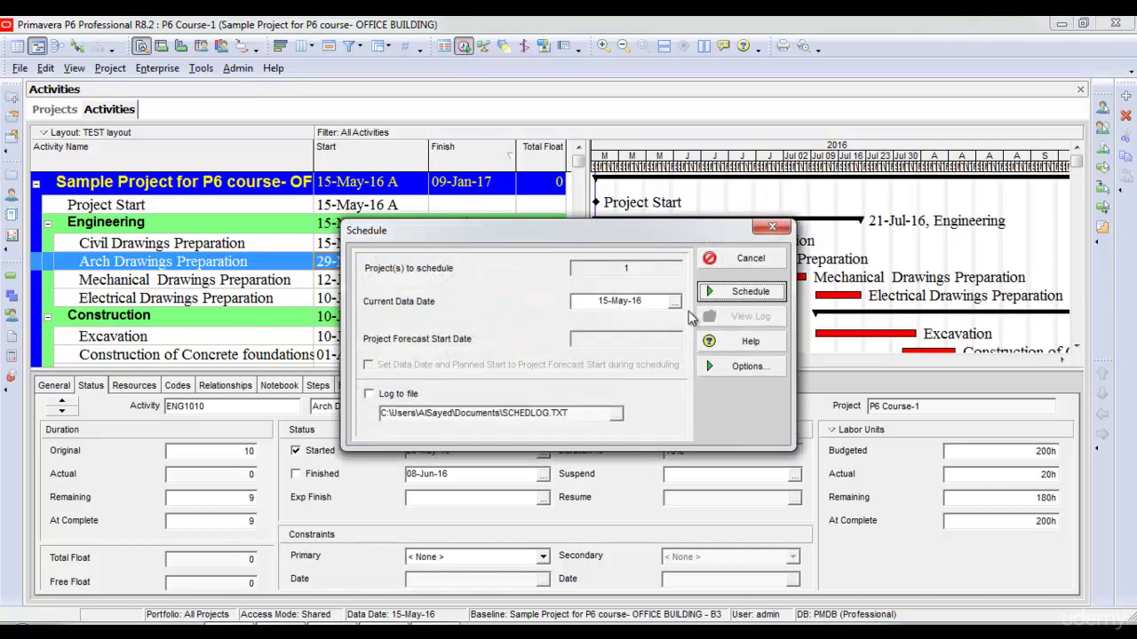
Reschedule at data date 02-Jun-16, pushing Arch Drawings Preparation's finish to 28-Jun-16.
click(675, 301)
click(746, 376)
click(664, 571)
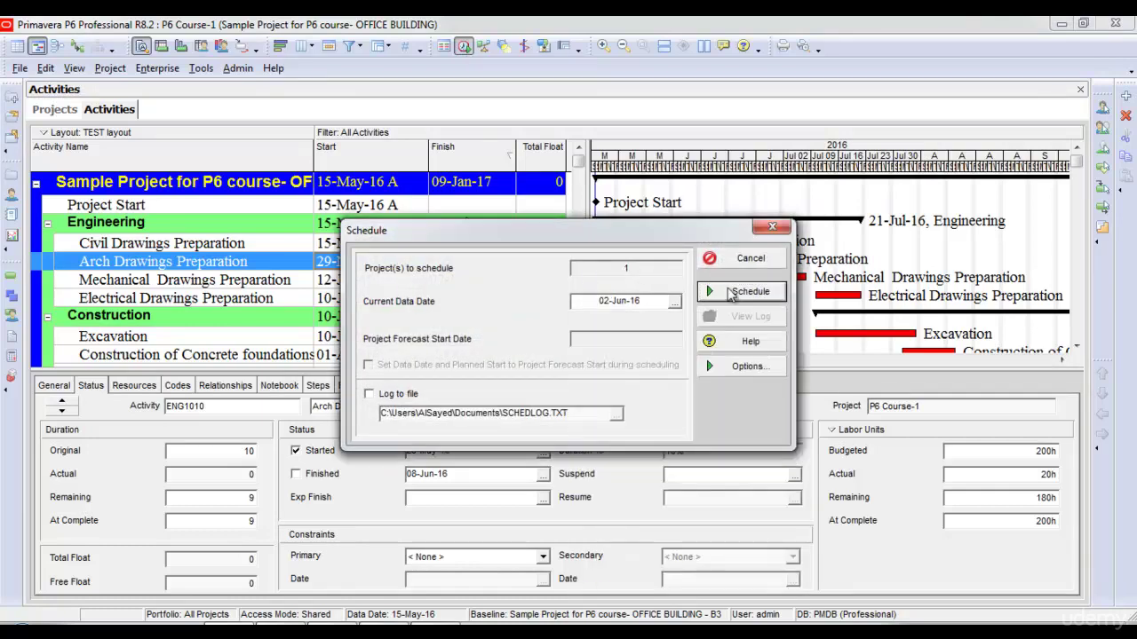
click(732, 293)
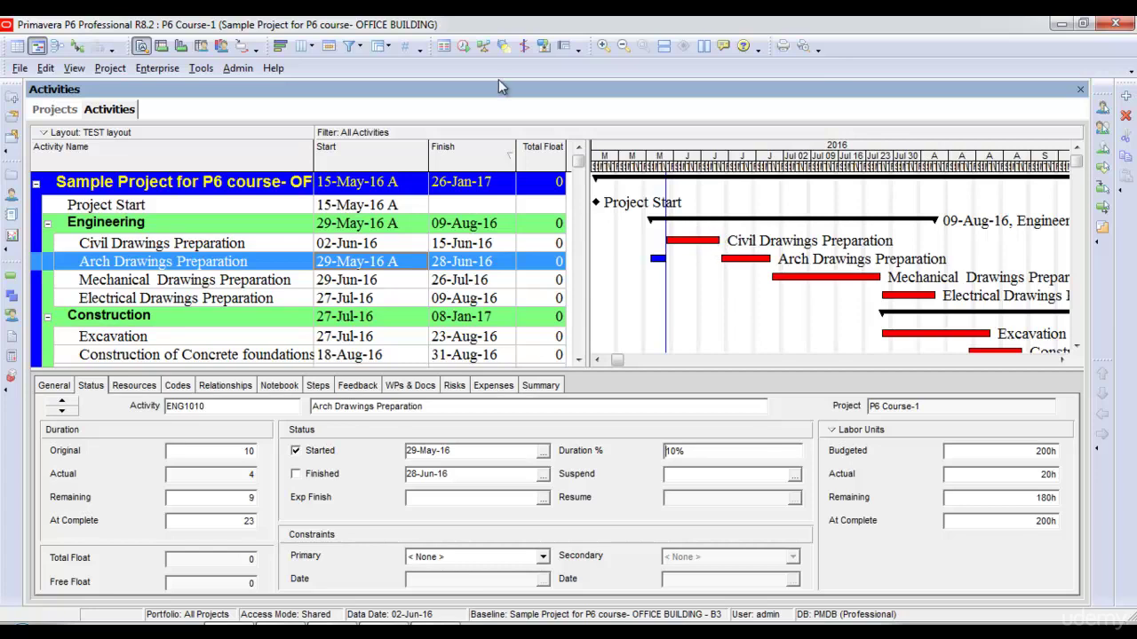
Reconfirm Retained Logic in the Schedule Options without rescheduling, then reopen the Schedule dialog.
click(465, 48)
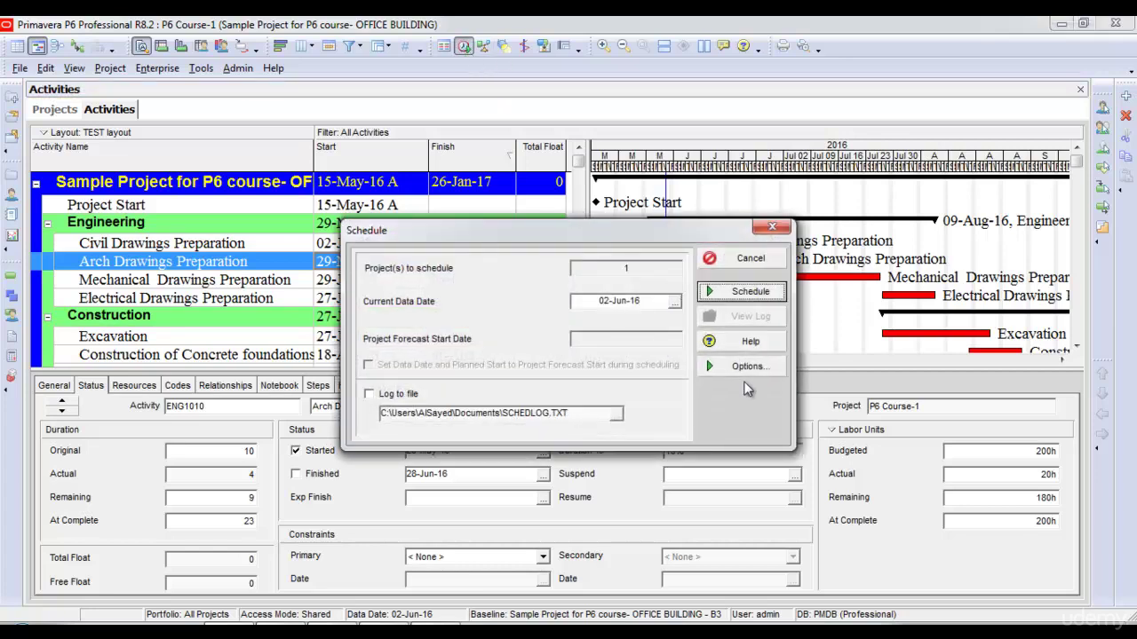
click(733, 372)
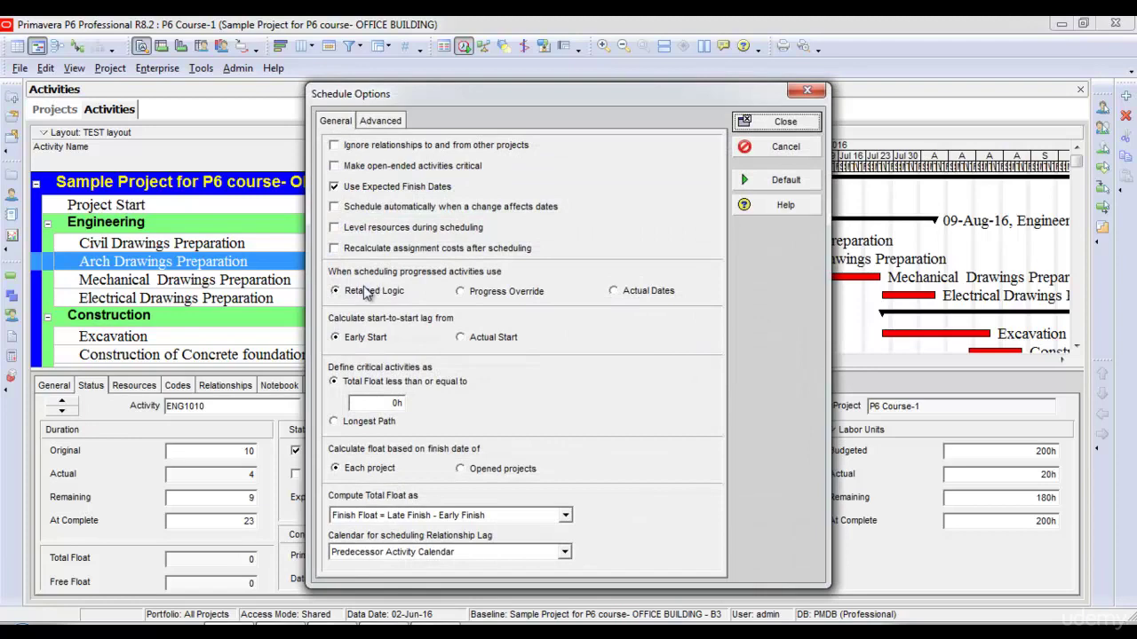
click(785, 122)
click(771, 228)
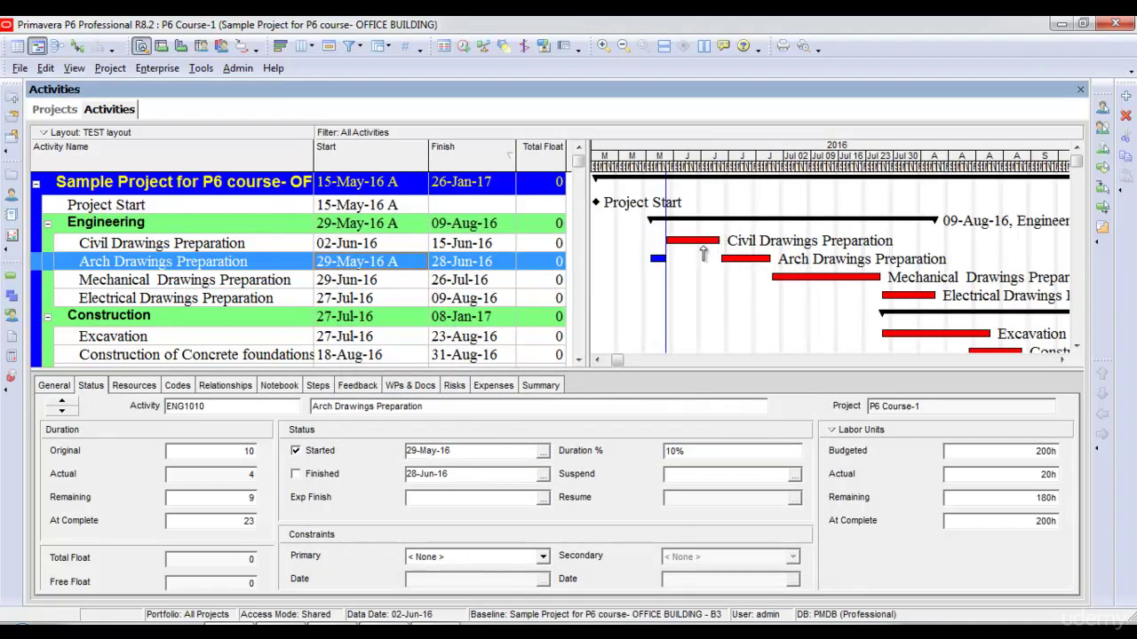
click(464, 46)
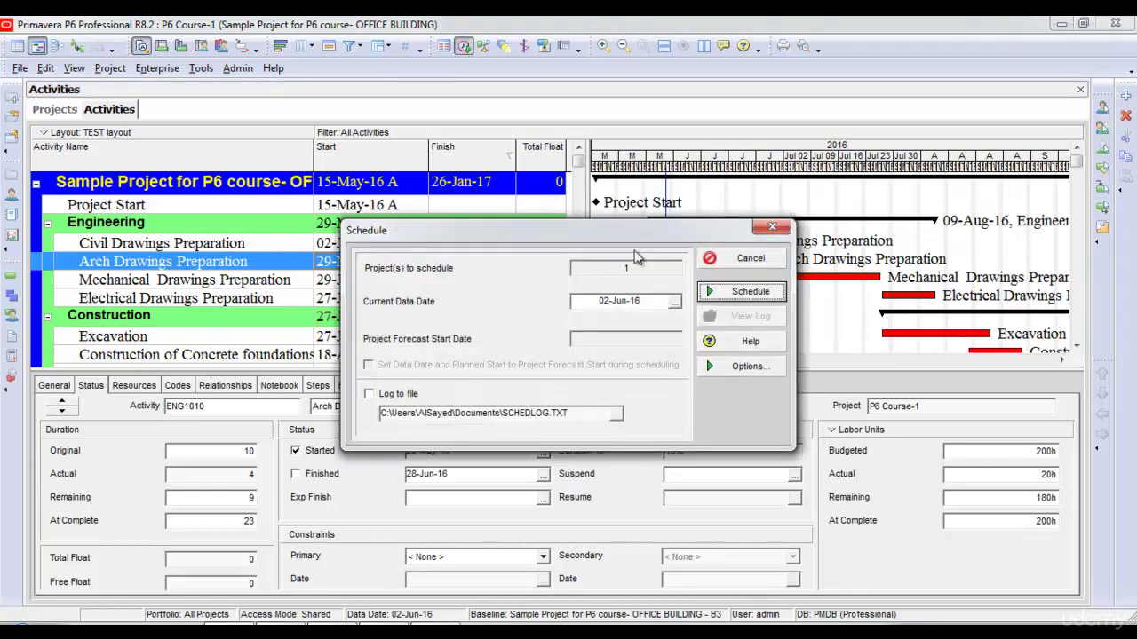
Switch to Progress Override and reschedule, so Arch Drawings Preparation finishes 14-Jun-16 at 13 days.
click(744, 366)
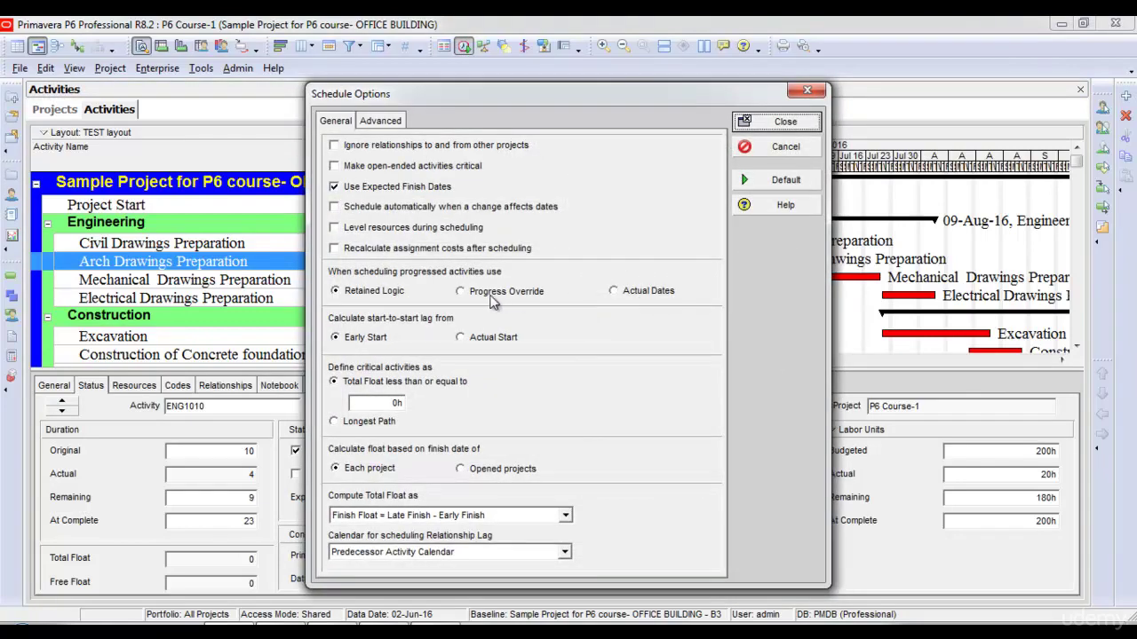
click(467, 297)
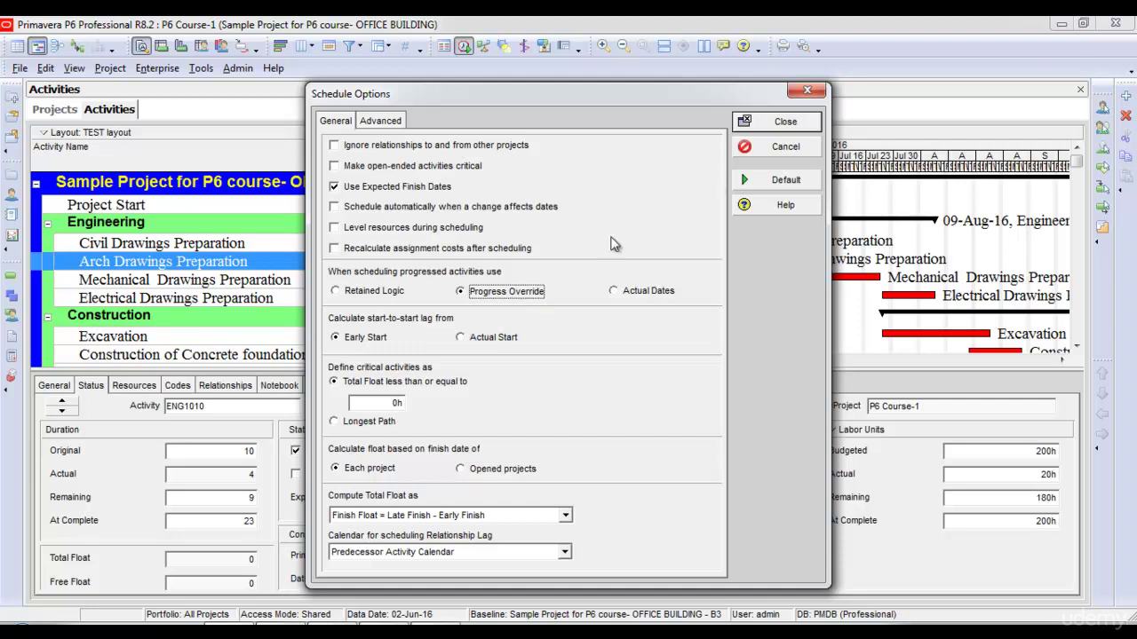
click(778, 124)
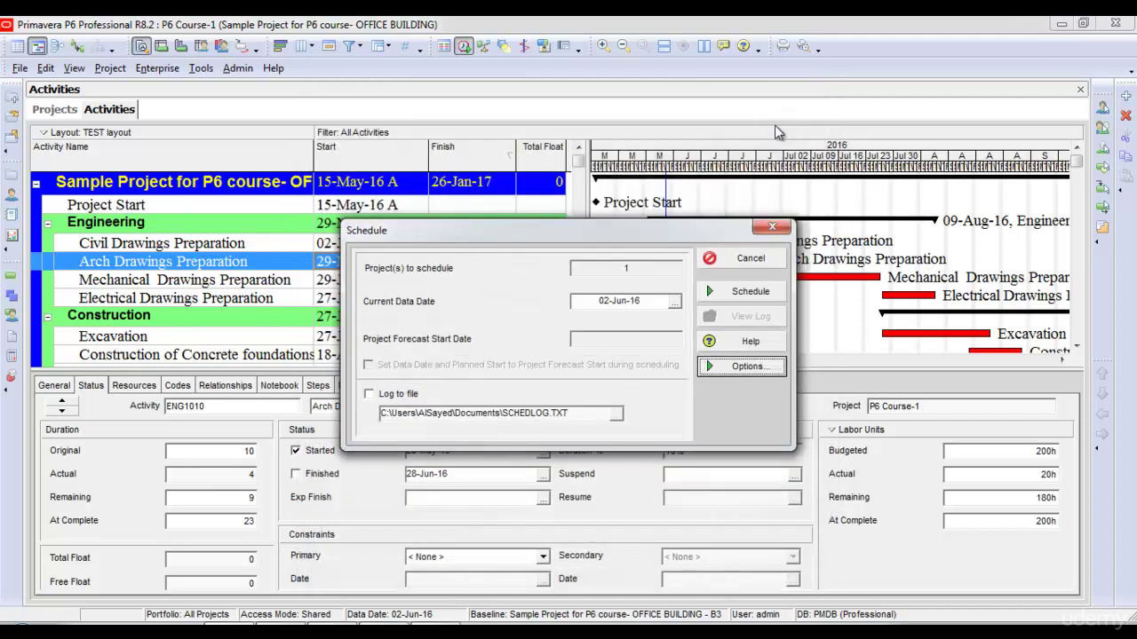
click(735, 293)
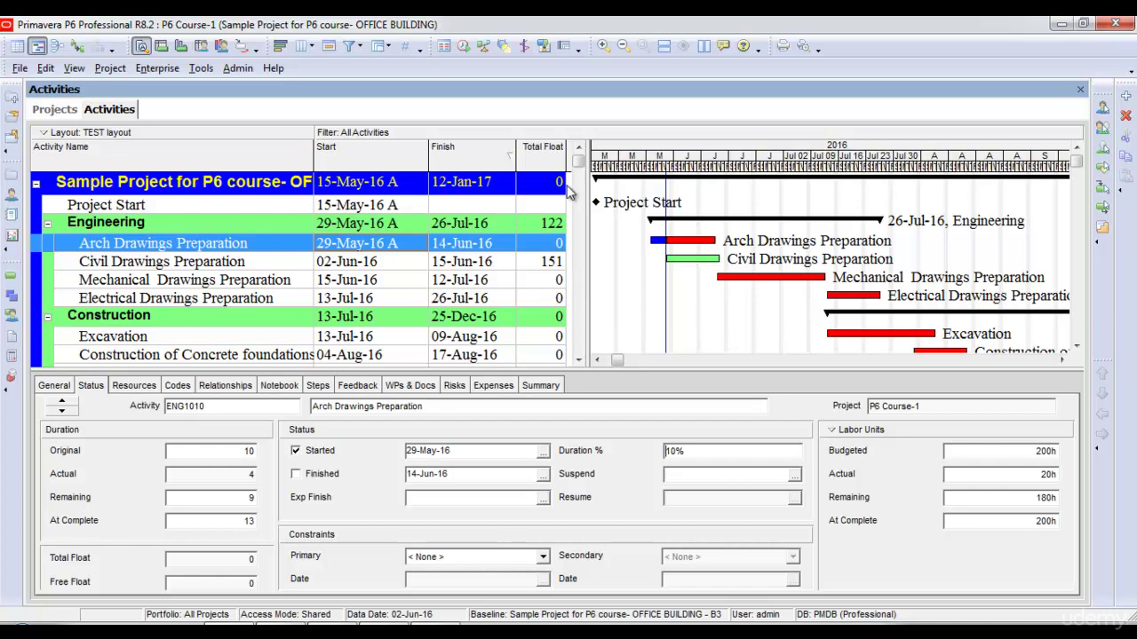
key(F9)
Switch back to Retained Logic and reschedule: Arch Drawings finishes 28-Jun-16, project 26-Jan-17.
click(733, 369)
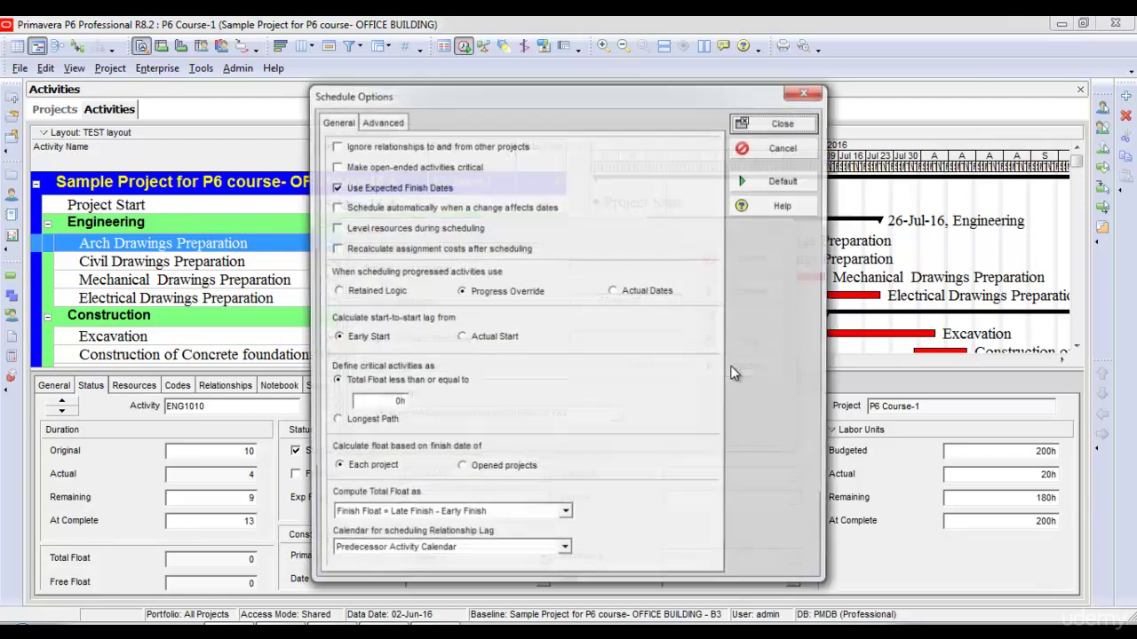
click(336, 293)
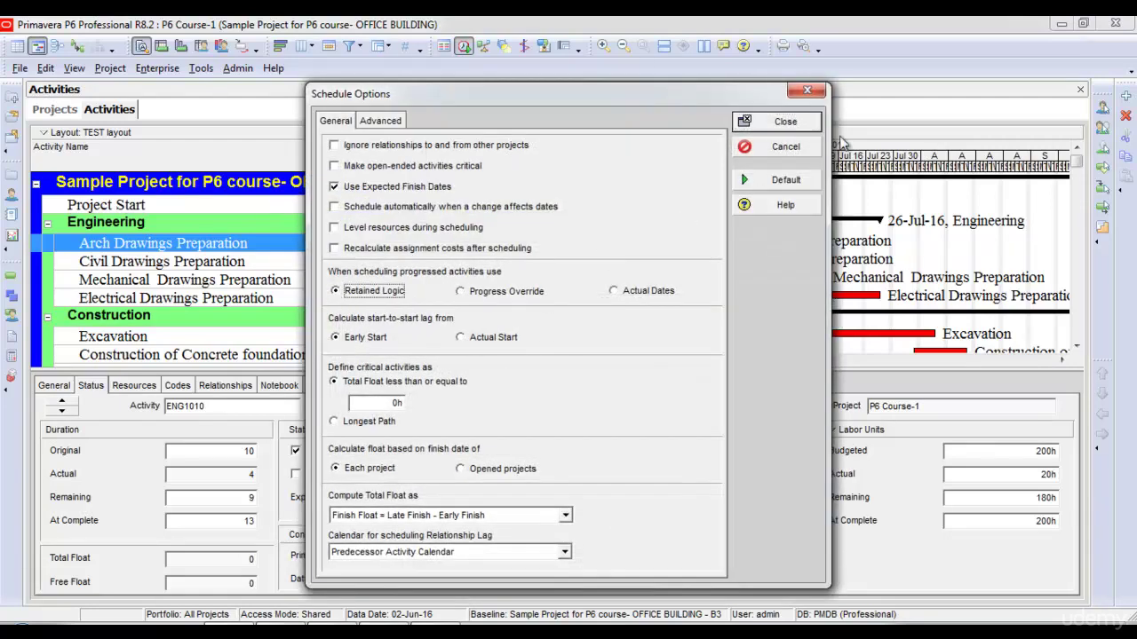
click(773, 128)
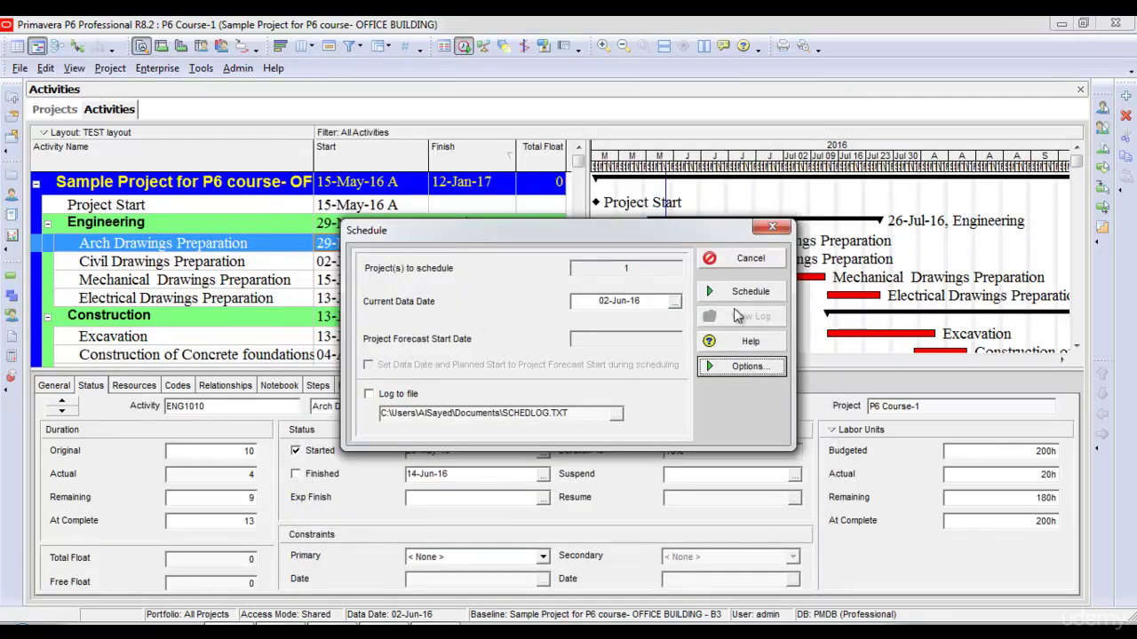
click(733, 295)
click(734, 296)
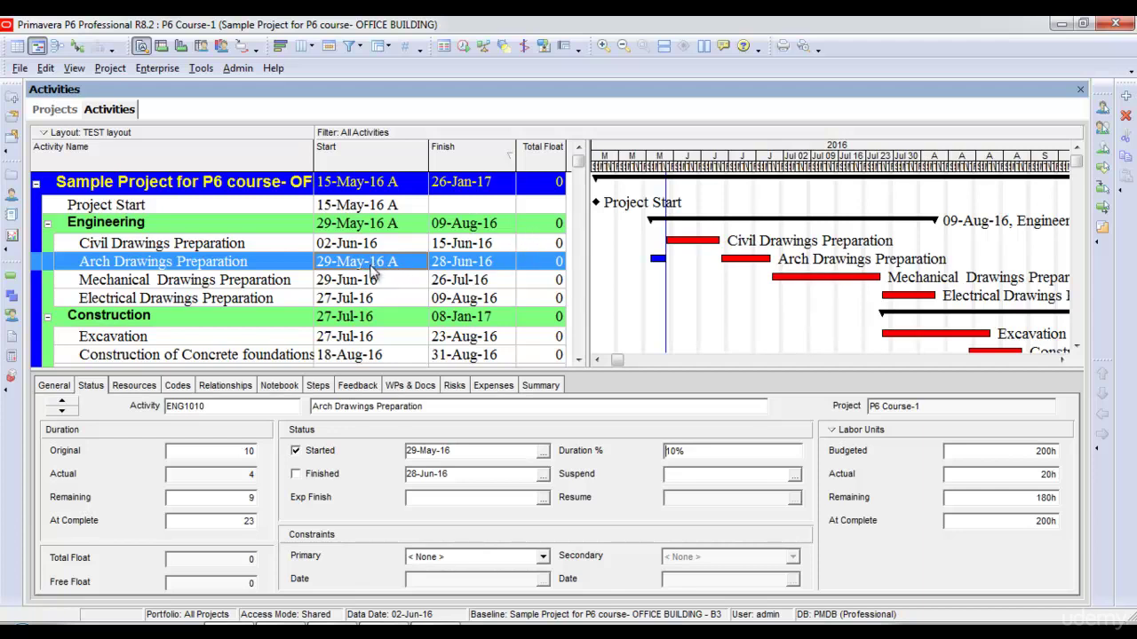
Reschedule with Actual Dates, leaving Civil Drawings Preparation at -14 days total float.
click(462, 45)
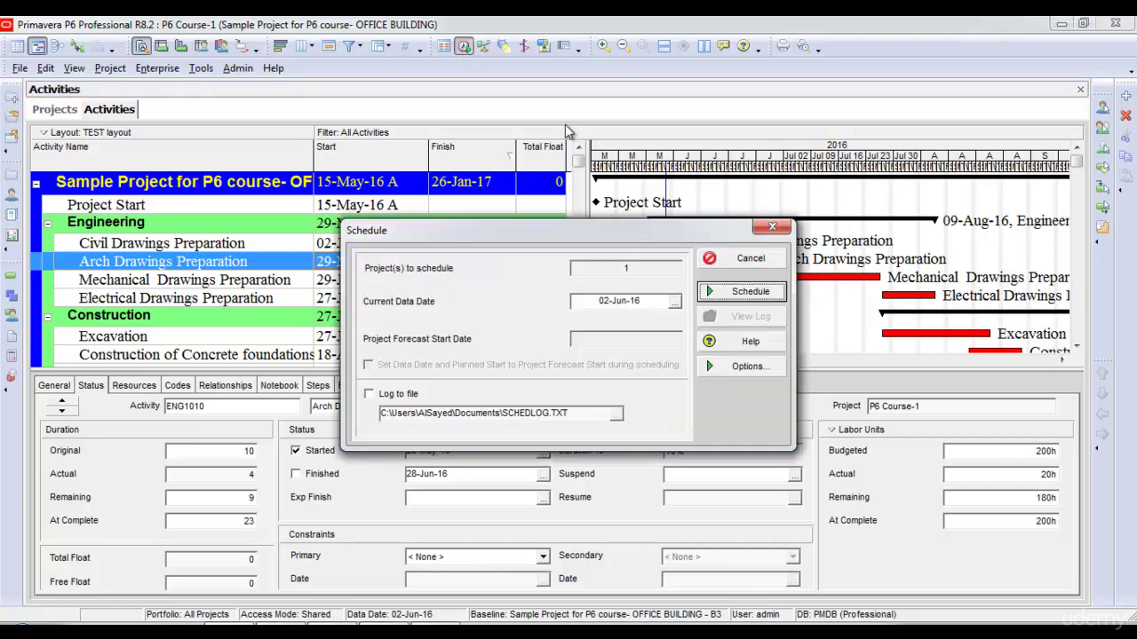
drag(586, 231, 809, 122)
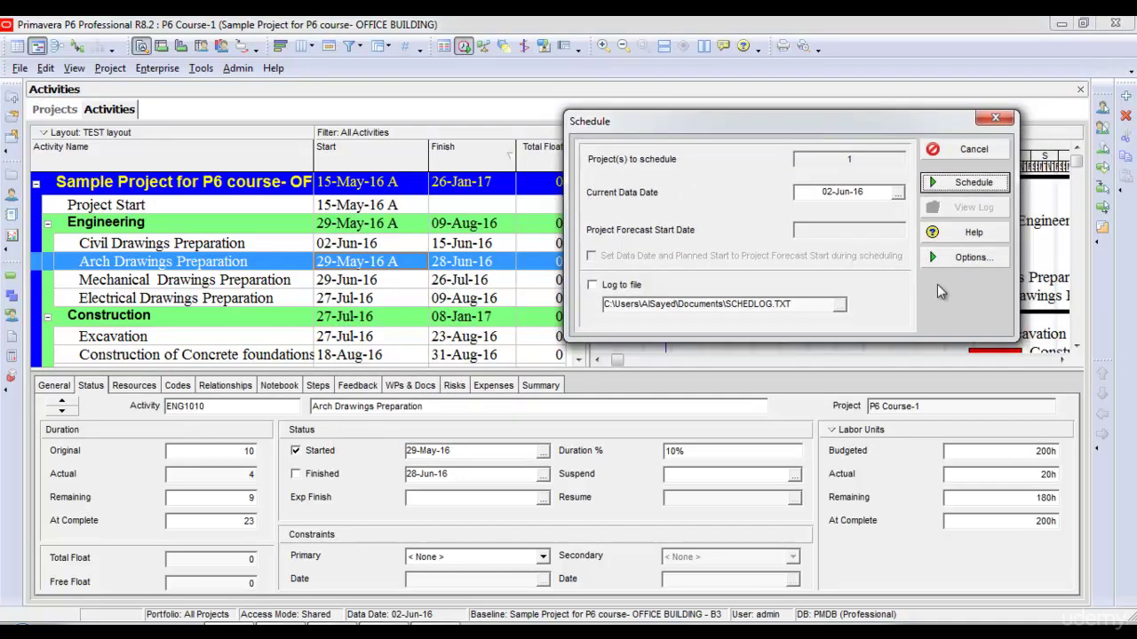
click(949, 257)
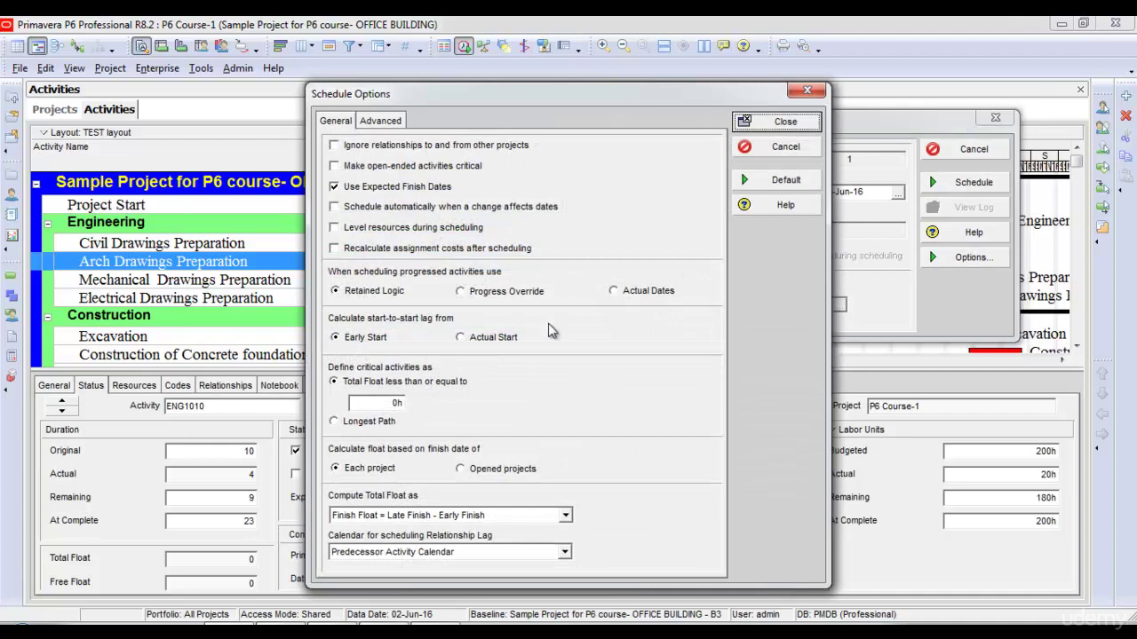
click(617, 293)
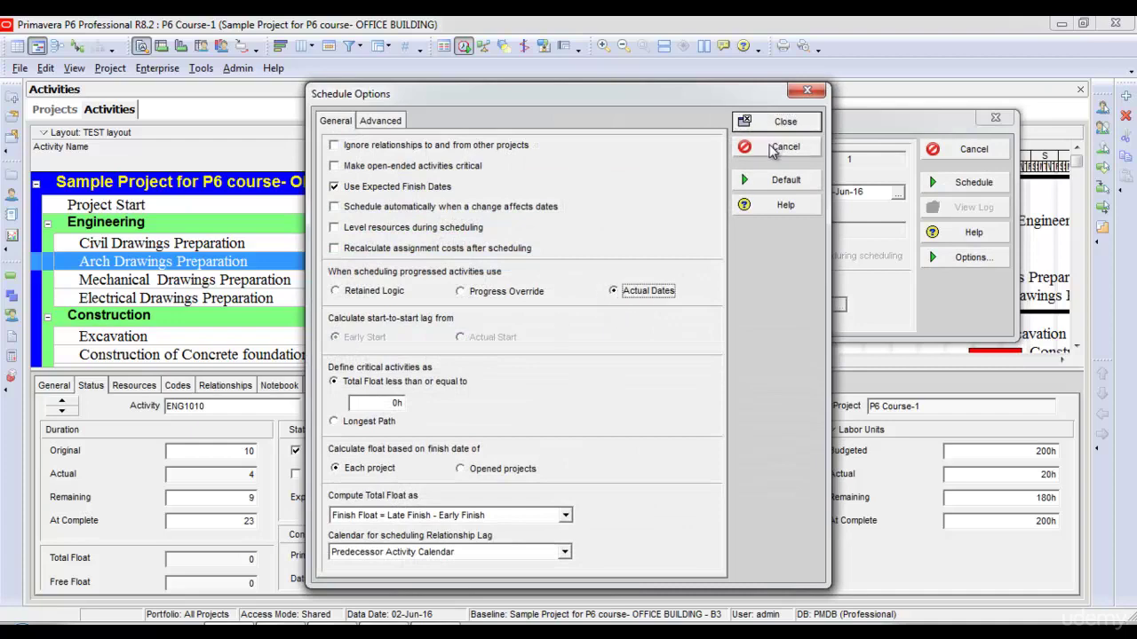
click(778, 146)
click(961, 186)
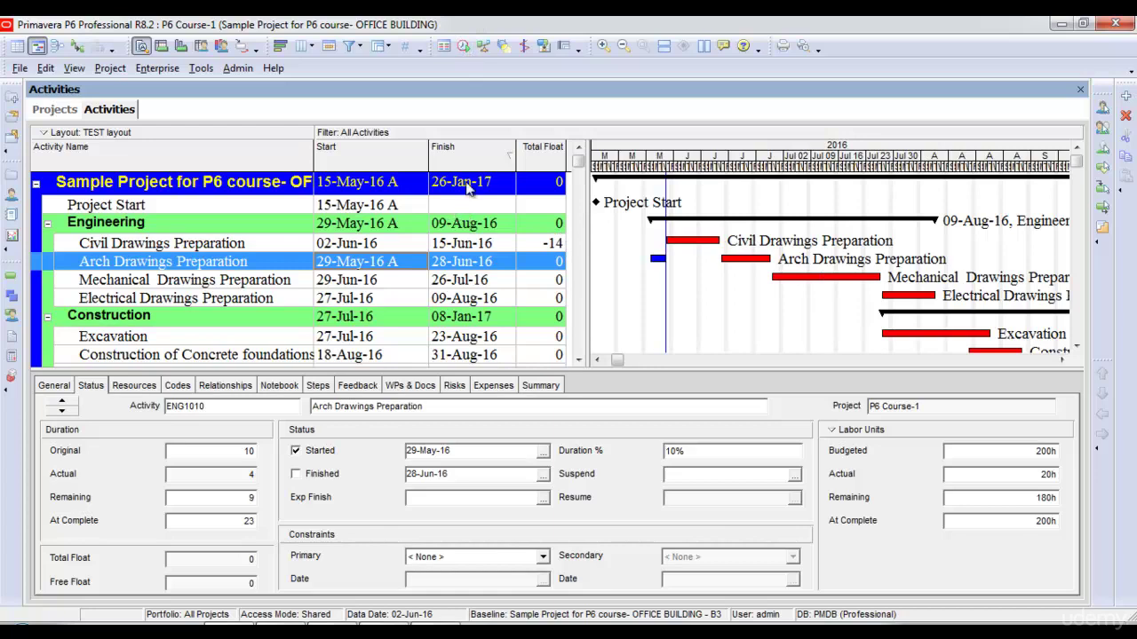
click(462, 47)
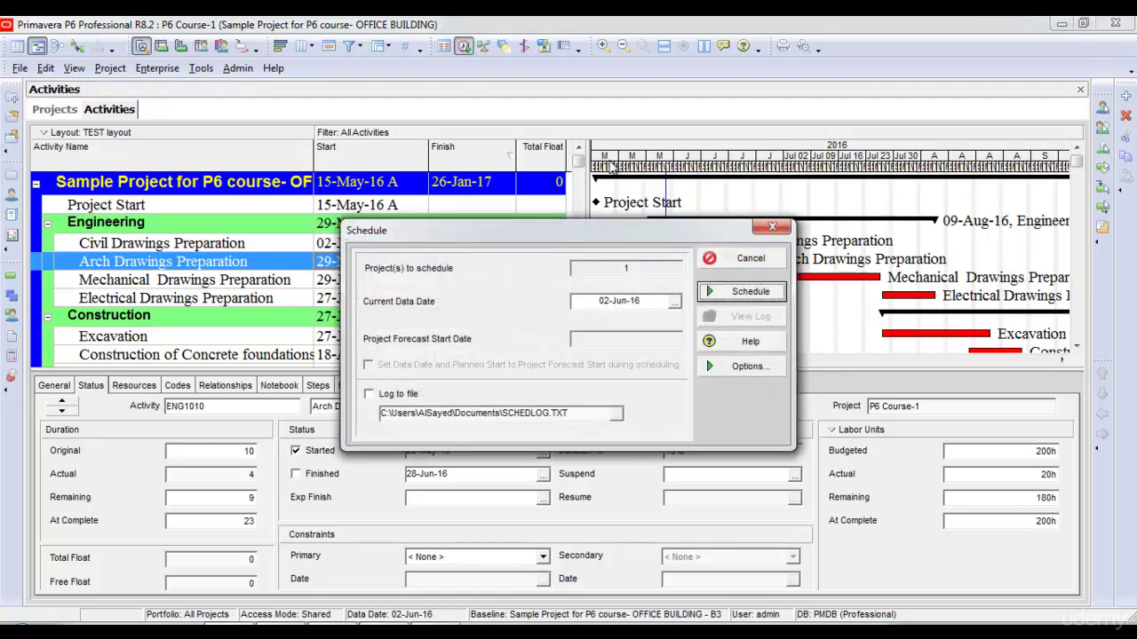
click(769, 229)
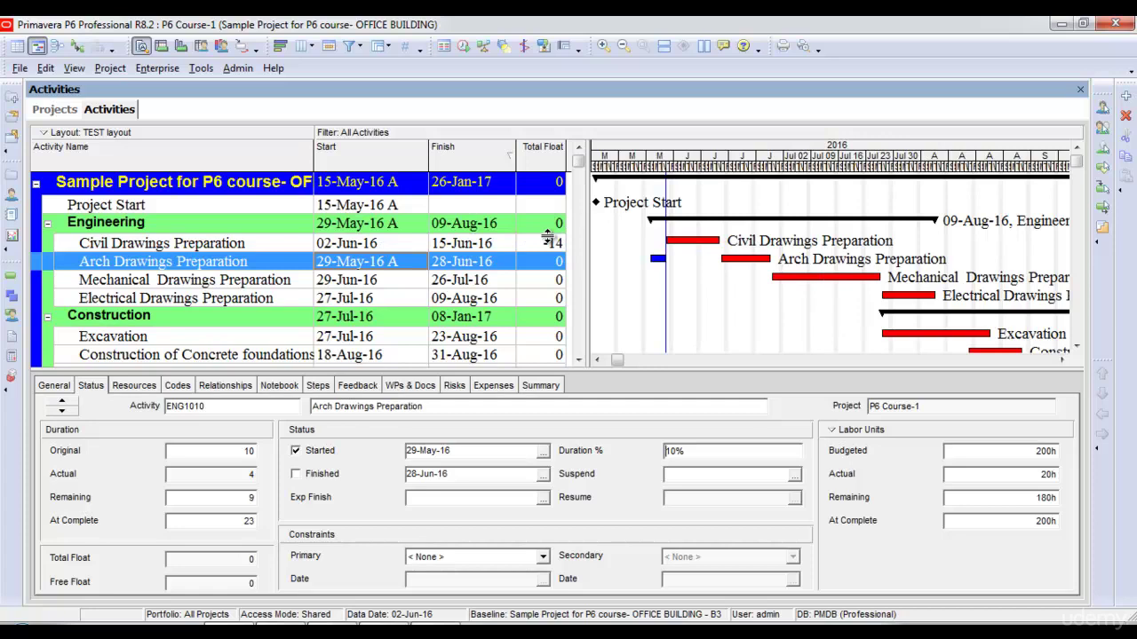
Change the progressed-activities option in Schedule Options from Actual Dates back to Retained Logic.
click(463, 47)
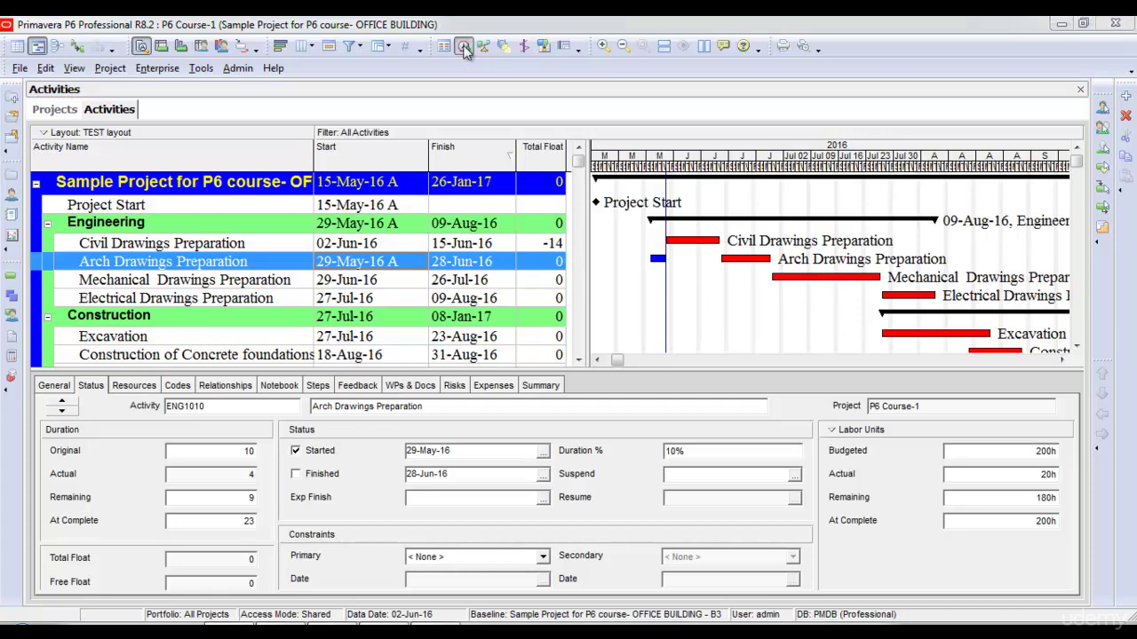
click(746, 366)
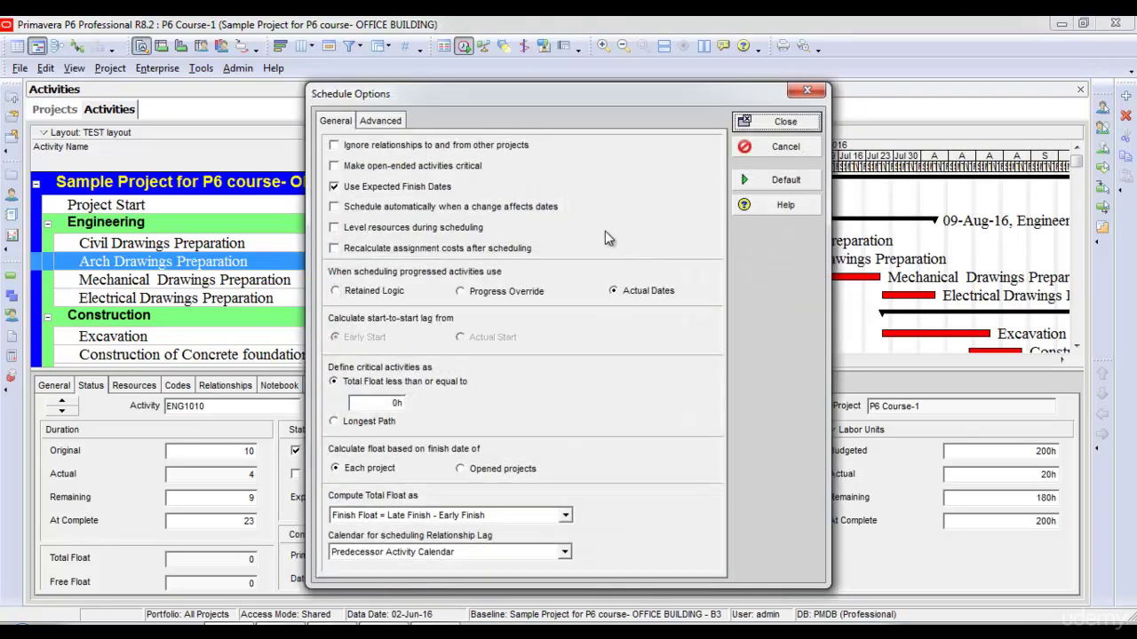
click(336, 291)
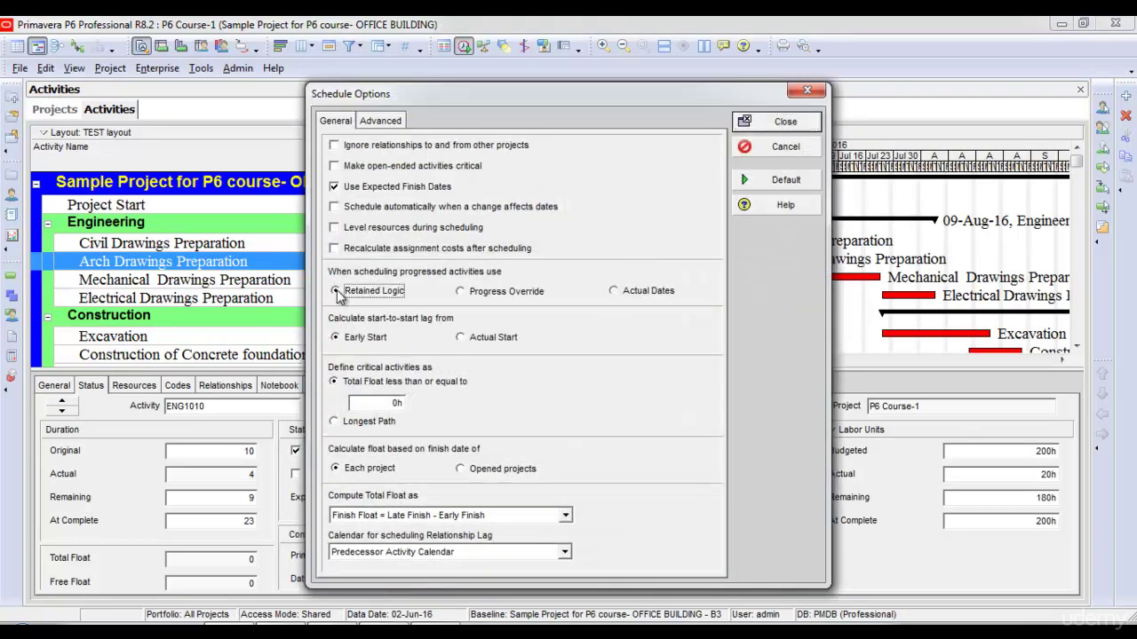